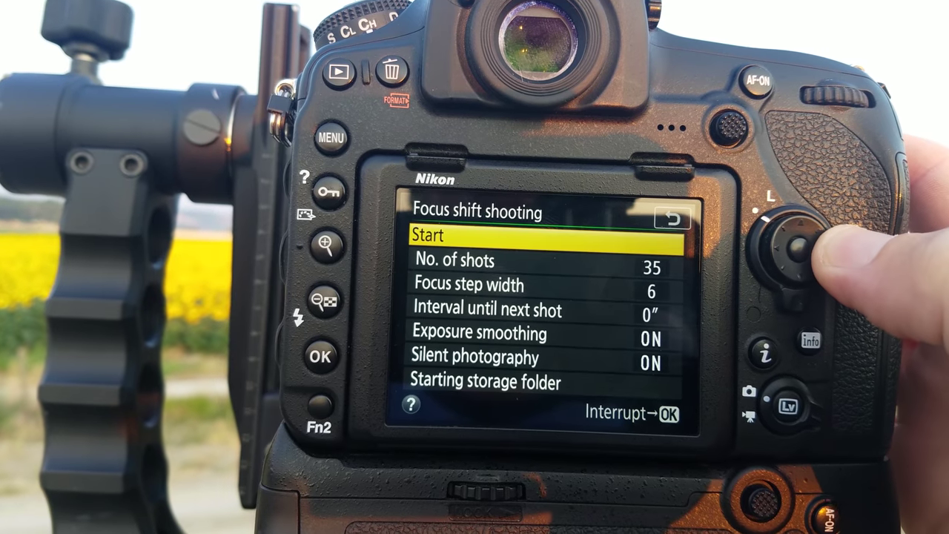
key("Return")
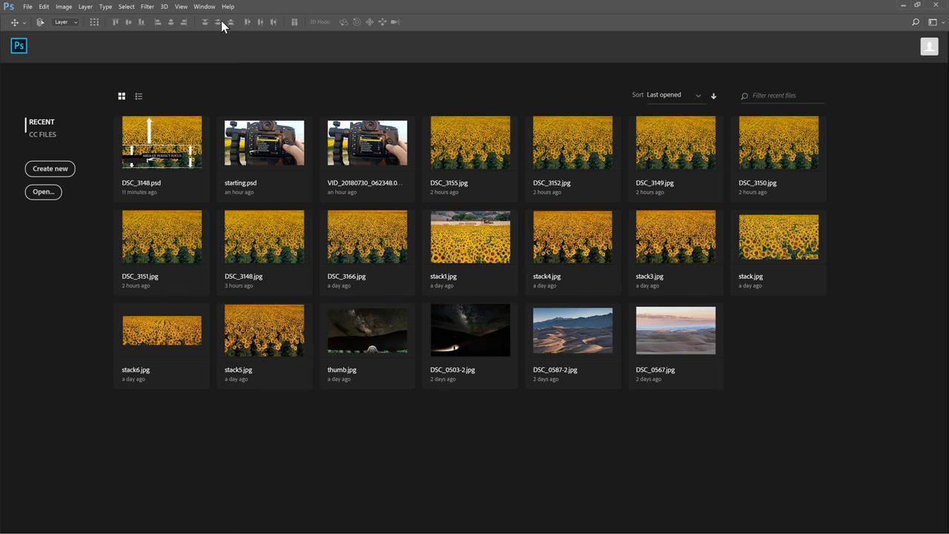
Check which Photoshop release is installed in the program's version information, and close it
left_click(226, 7)
left_click(236, 45)
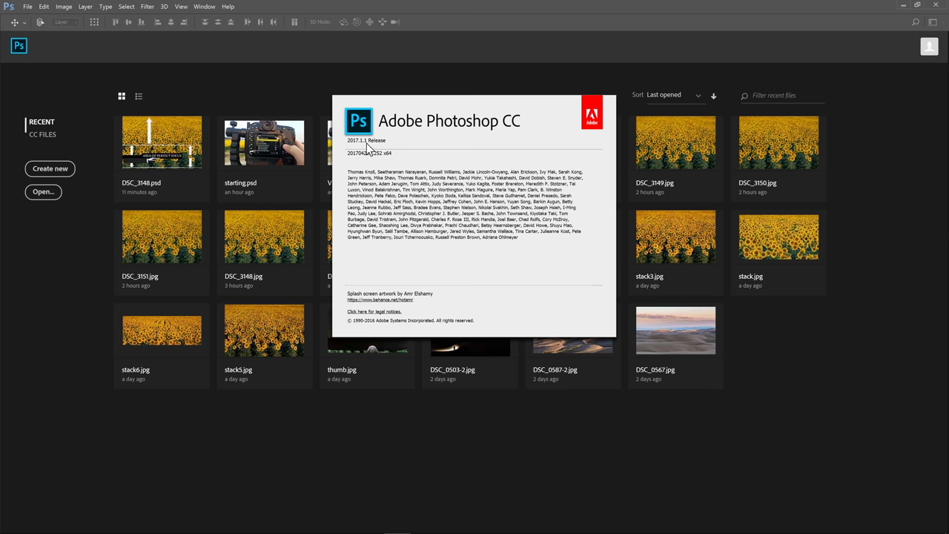
left_click(389, 408)
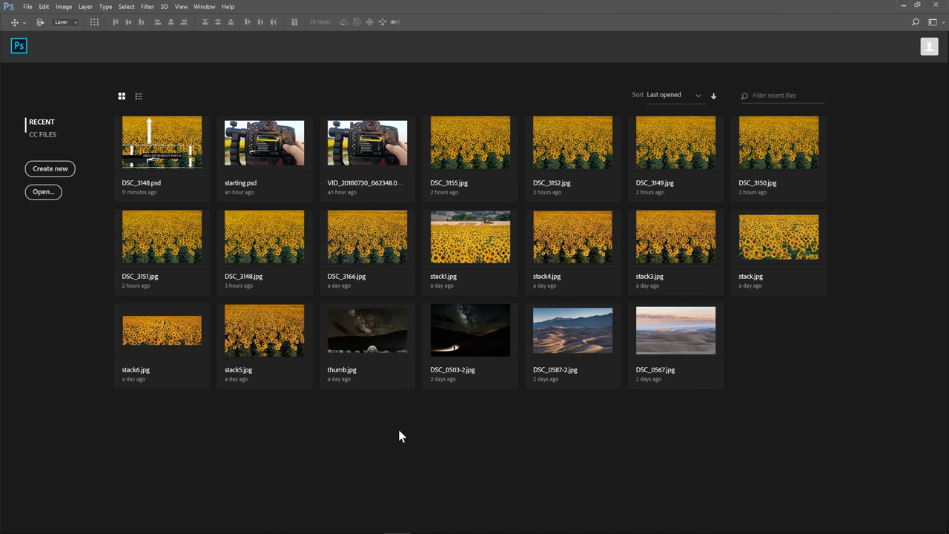
Load DSC_3148.jpg through DSC_3156.jpg from the stack3 folder into a single document as a layer stack
left_click(27, 7)
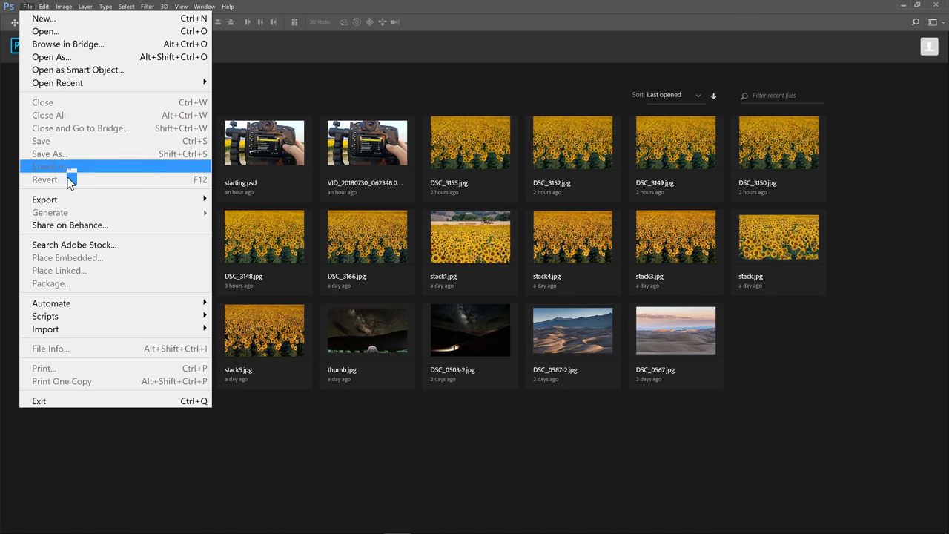
mouse_move(54, 310)
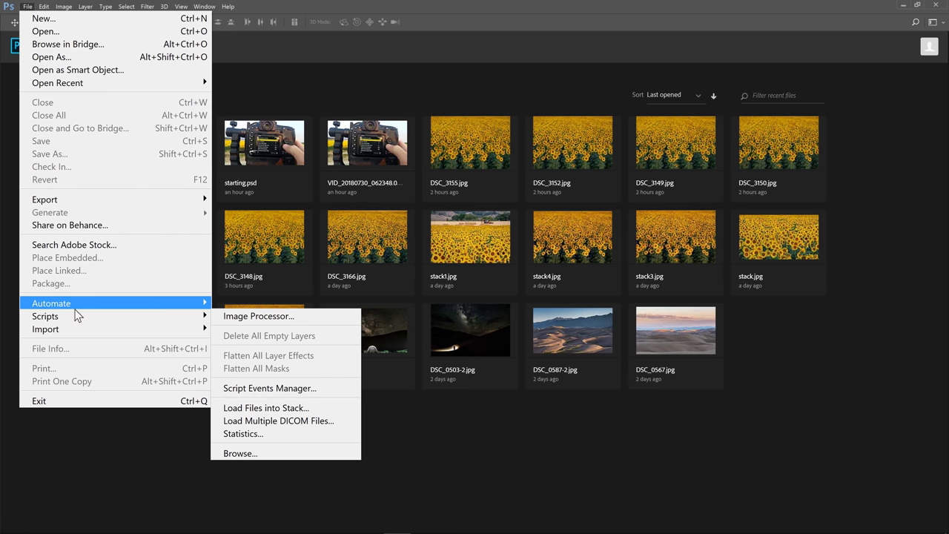
left_click(264, 409)
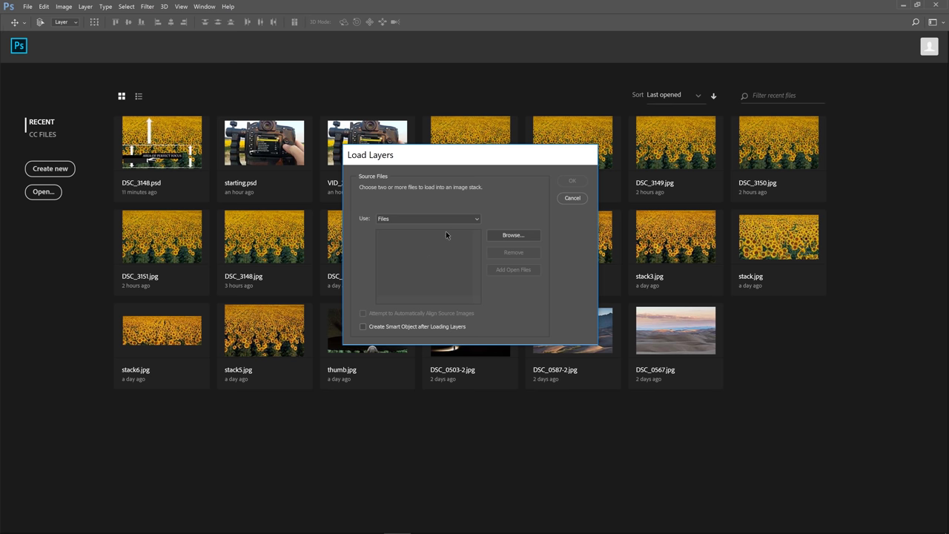
left_click(502, 236)
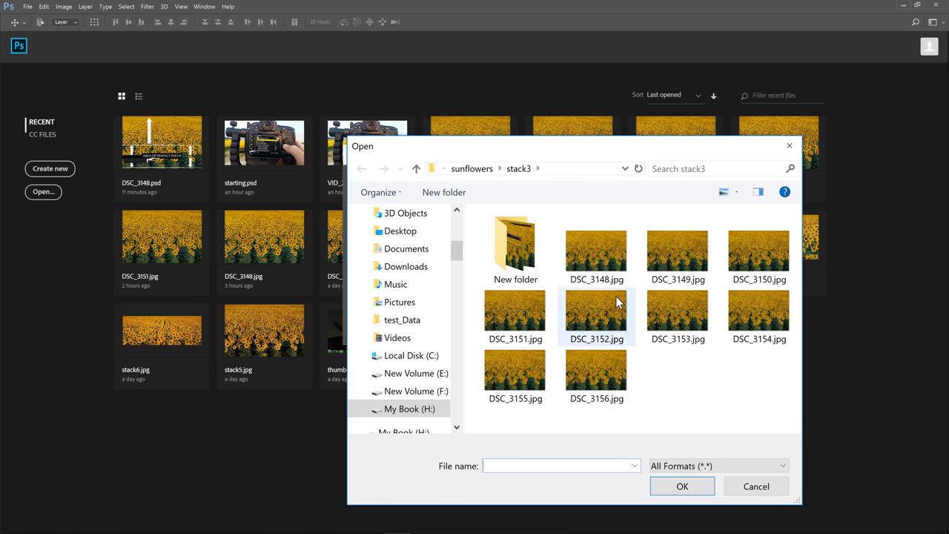
left_click(602, 258)
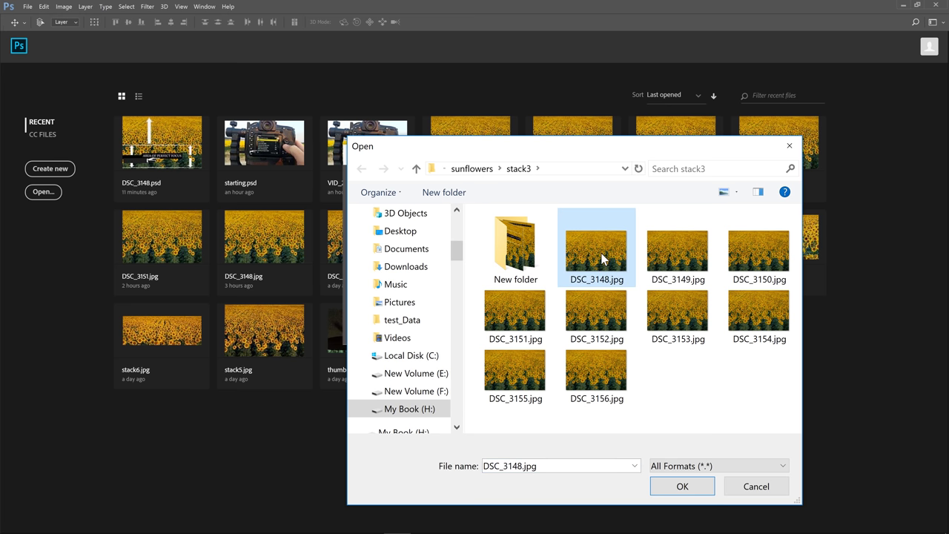
left_click(613, 379, "shift")
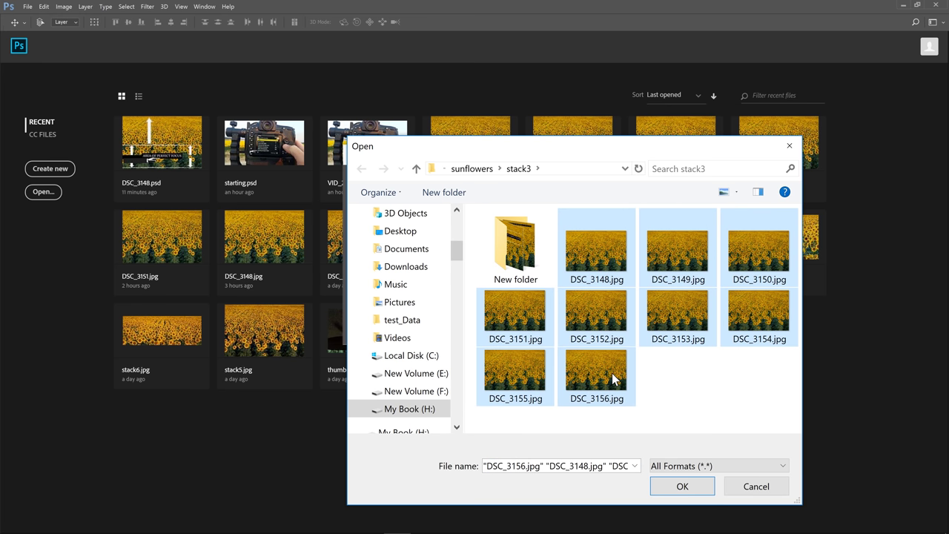
left_click(673, 492)
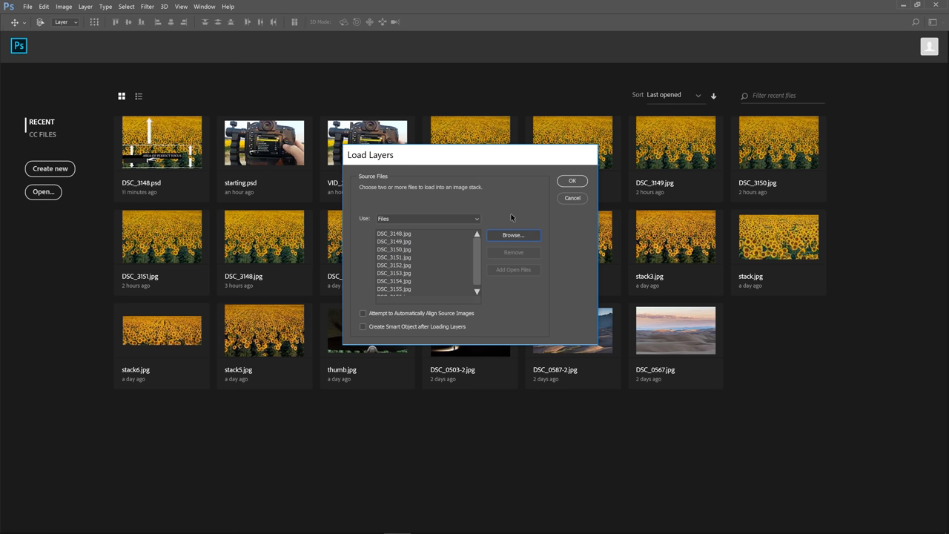
left_click(572, 182)
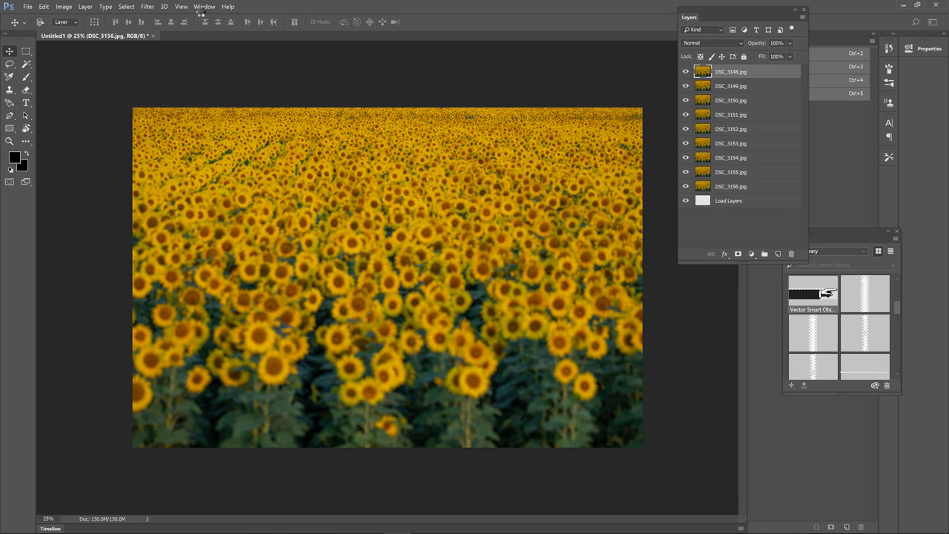
Hide the Layers panel and show it again
left_click(183, 7)
mouse_move(202, 14)
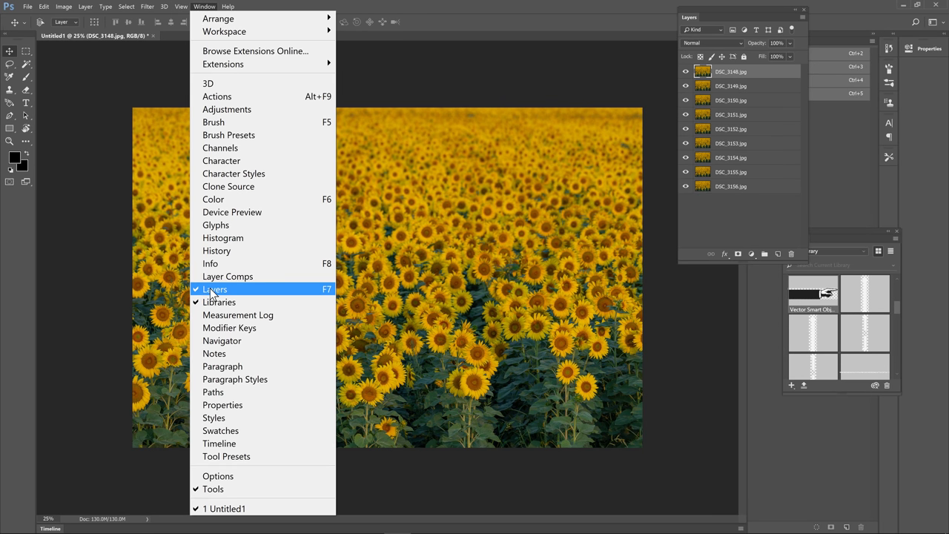
left_click(215, 289)
left_click(205, 8)
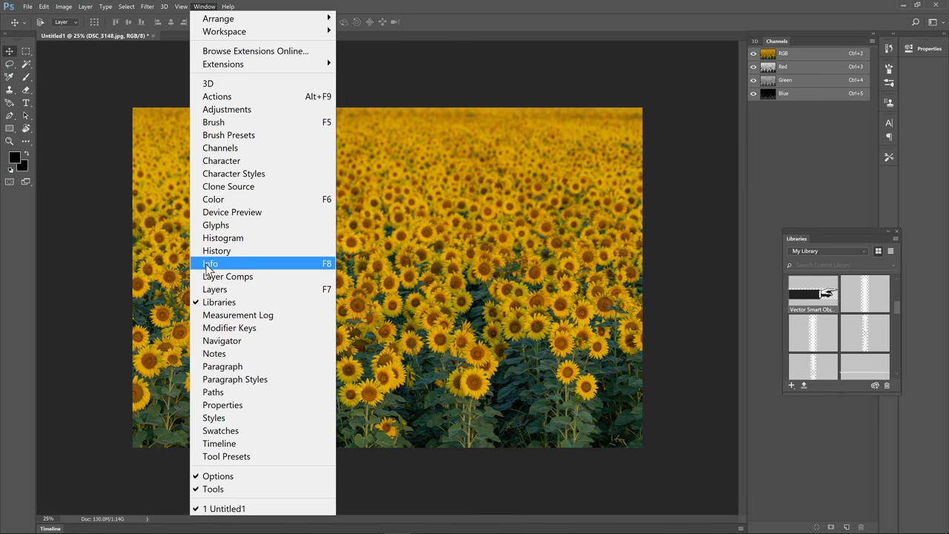
left_click(215, 289)
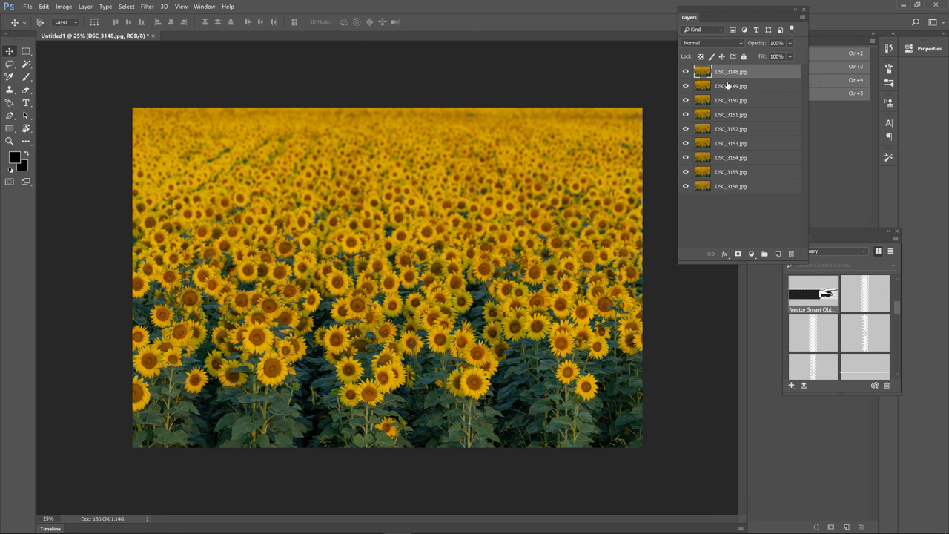
Auto-blend all nine layers, DSC_3148.jpg through DSC_3156.jpg, using Stack Images with Seamless Tones and Colors enabled
left_click(732, 187, "shift")
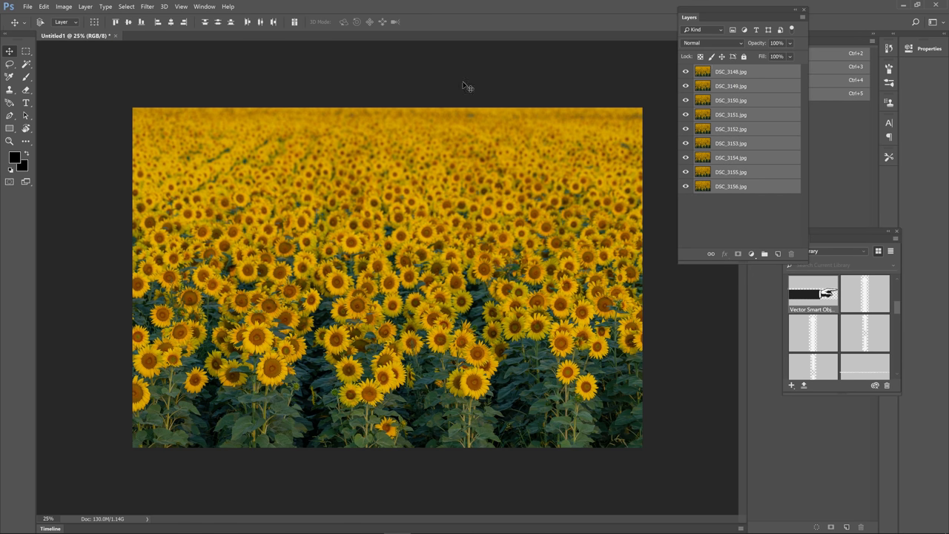
left_click(43, 7)
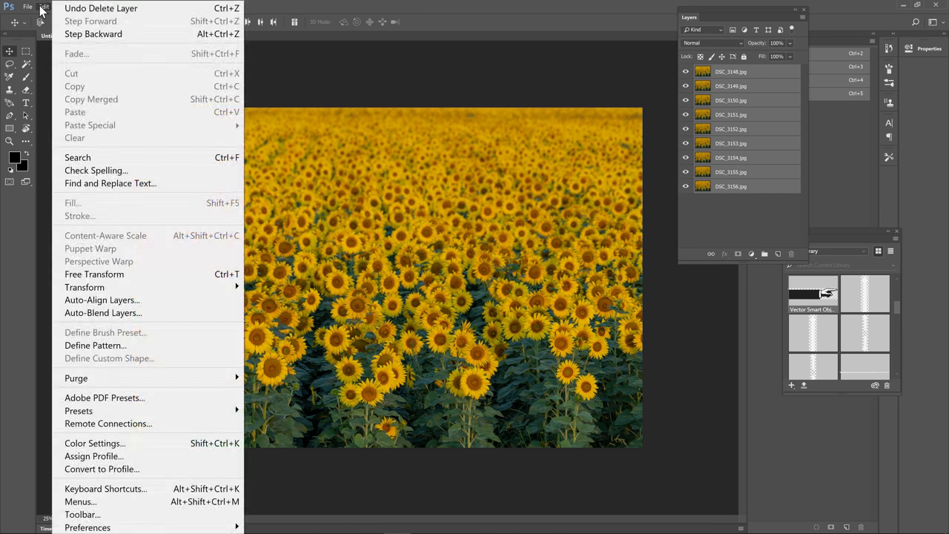
left_click(109, 314)
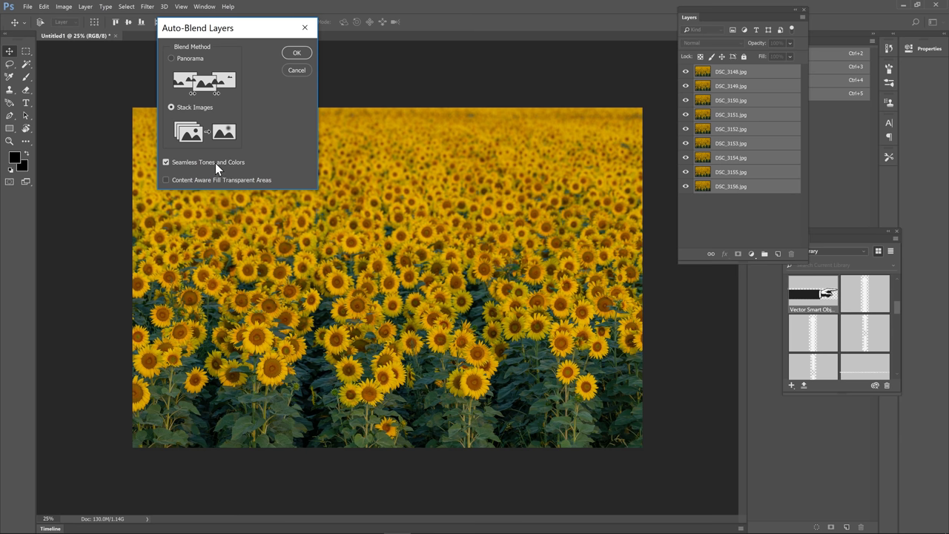
left_click(294, 52)
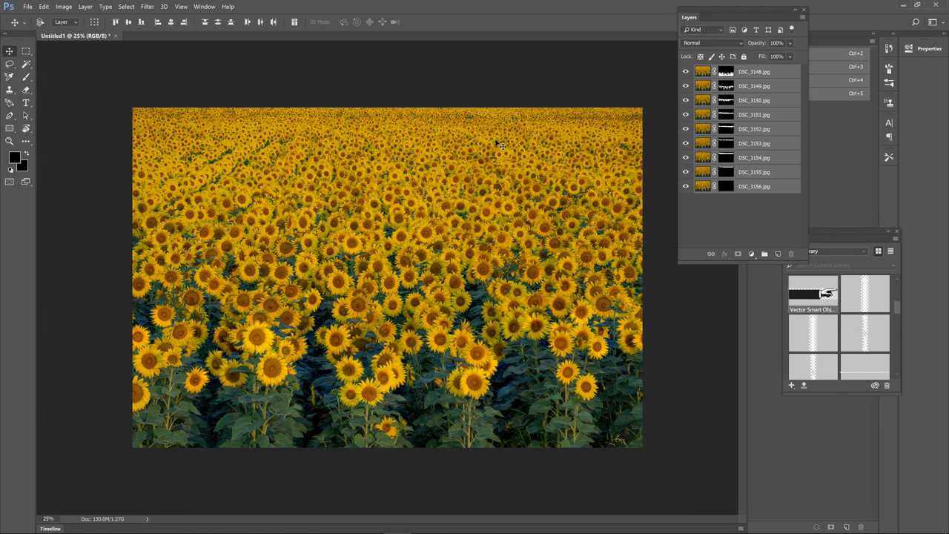
Close the Layers panel and examine the focus of the foreground sunflowers in the blended image at 66.7% zoom
left_click(9, 141)
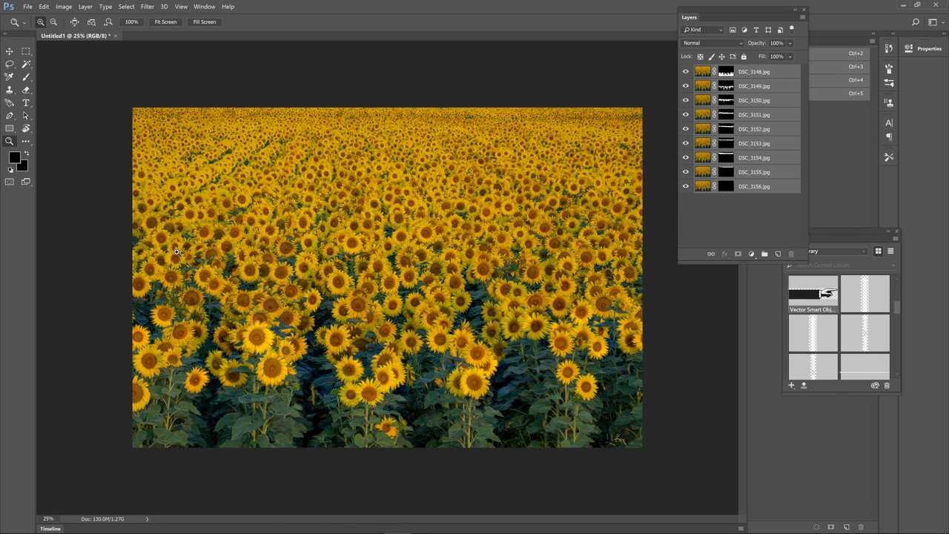
left_click(384, 375)
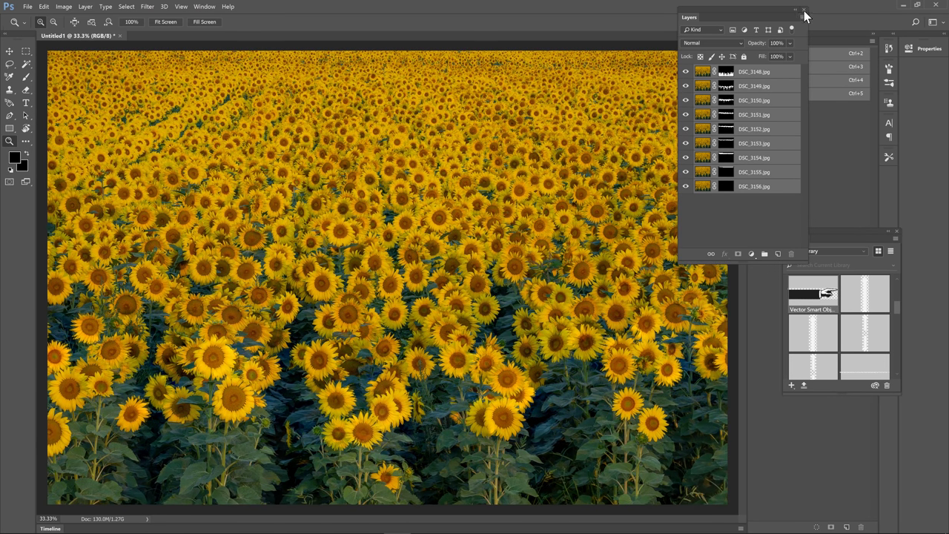
left_click(804, 10)
left_click(360, 409)
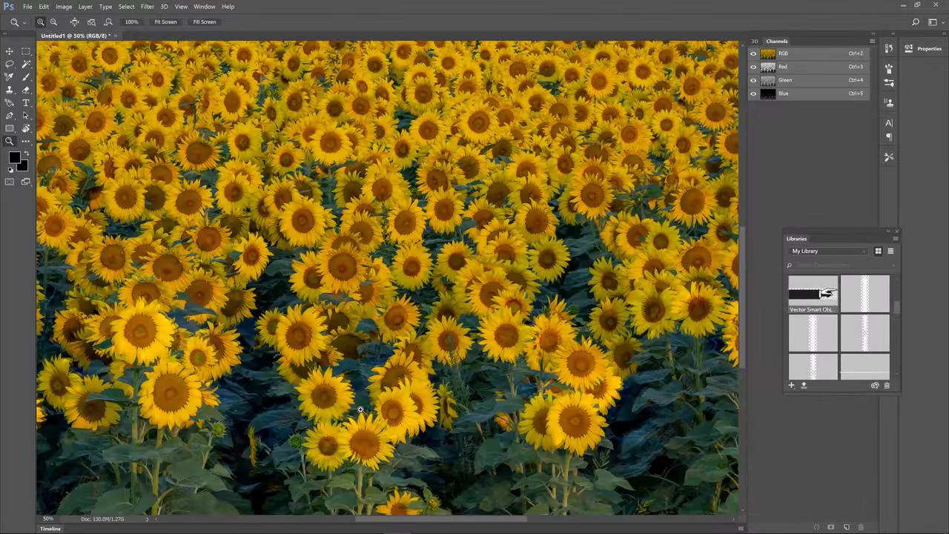
left_click(360, 408)
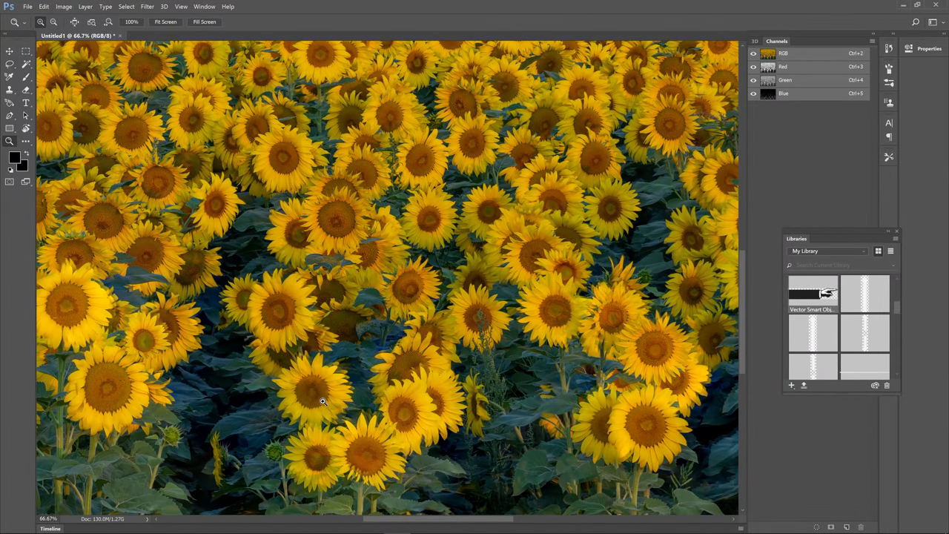
scroll(385, 340, "up", 3)
scroll(385, 339, "up", 1)
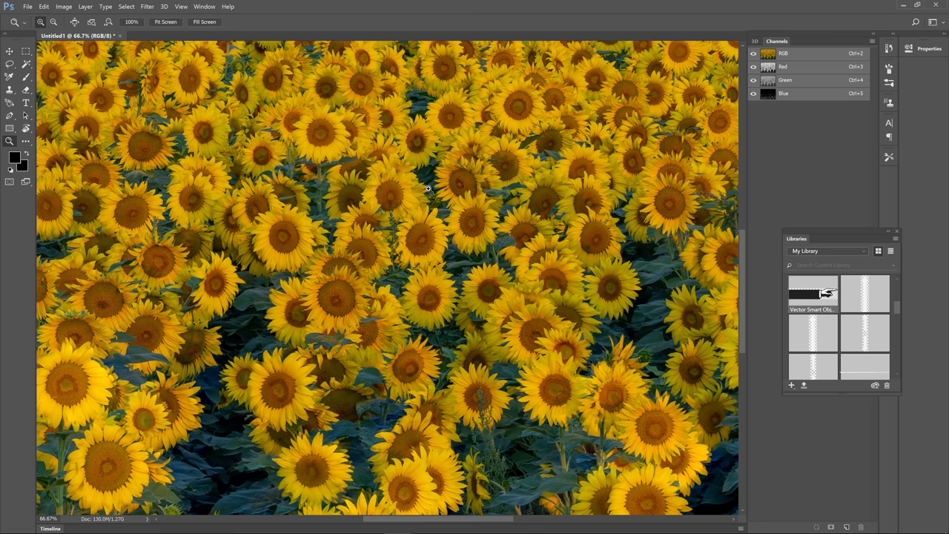
Examine the focus of the blended sunflower field up to its farthest rows at up to 200% zoom, and fit the image on screen
scroll(428, 189, "up", 3)
scroll(428, 190, "up", 3)
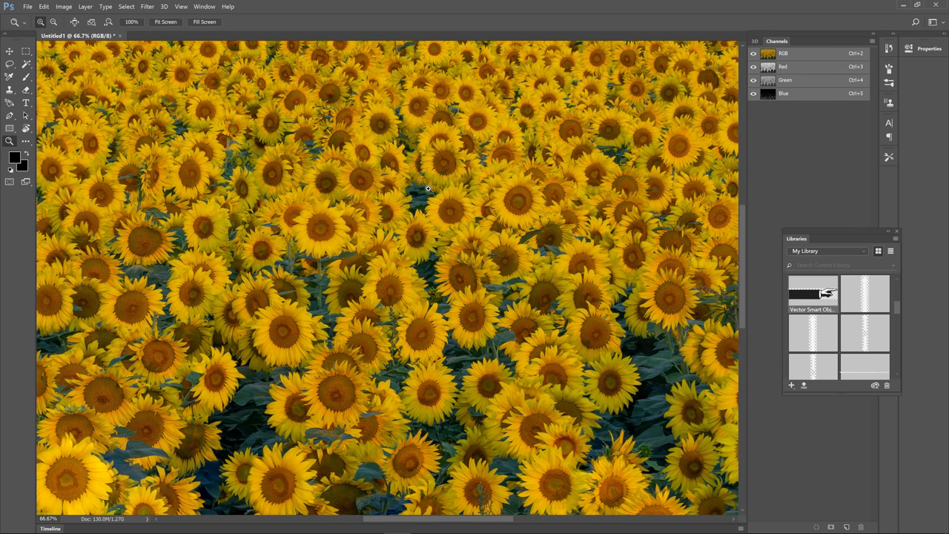
scroll(428, 189, "up", 2)
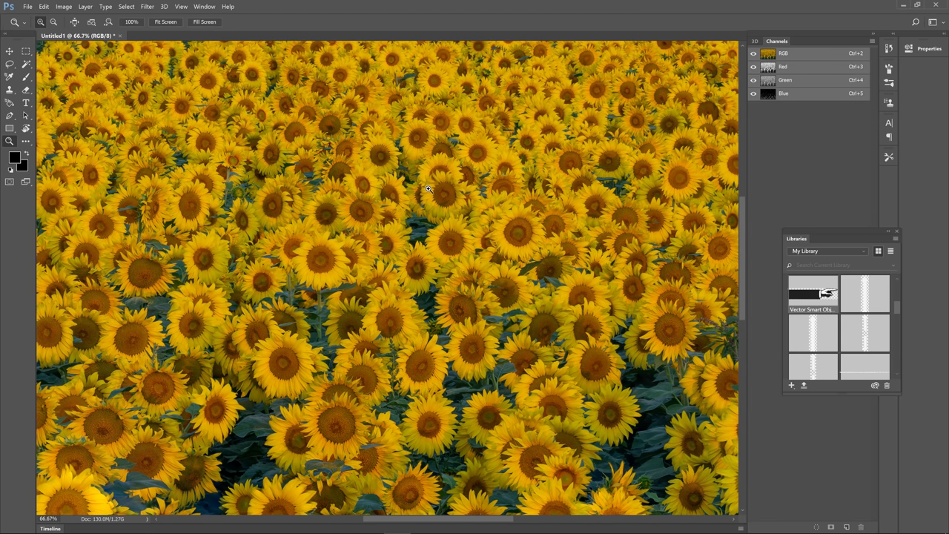
scroll(428, 189, "up", 3)
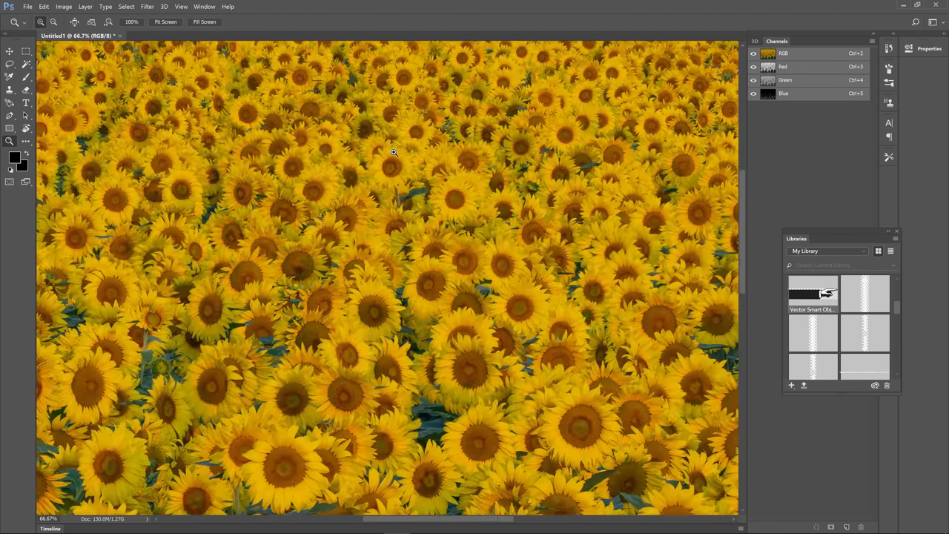
left_click(393, 152)
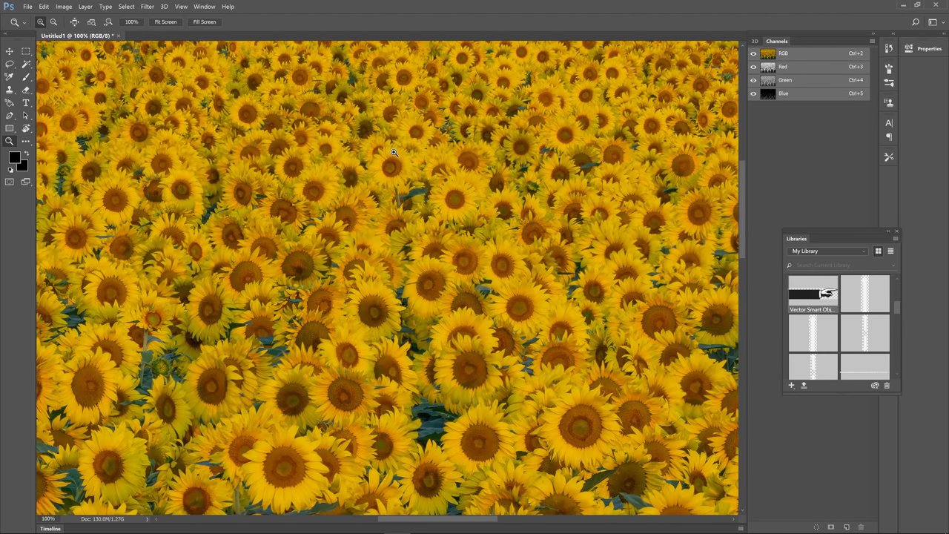
scroll(394, 152, "up", 5)
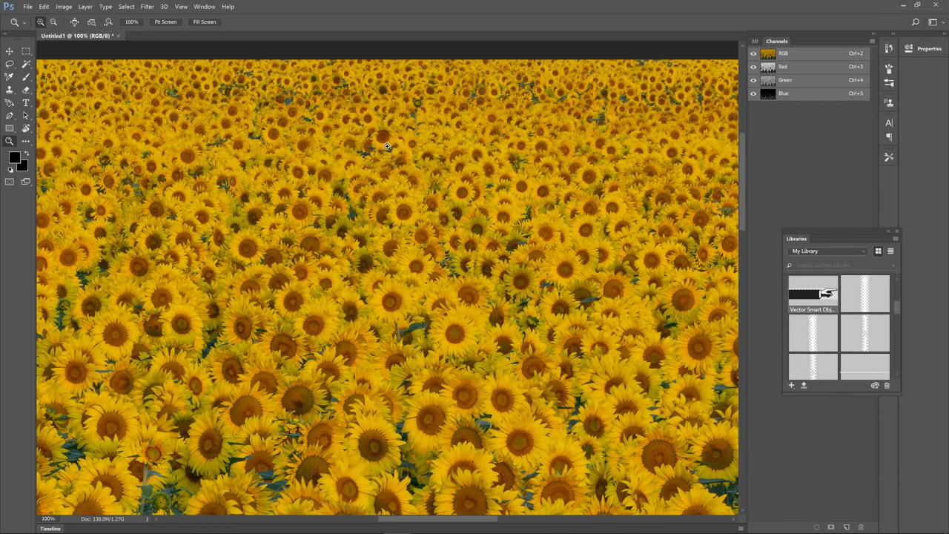
left_click(392, 141)
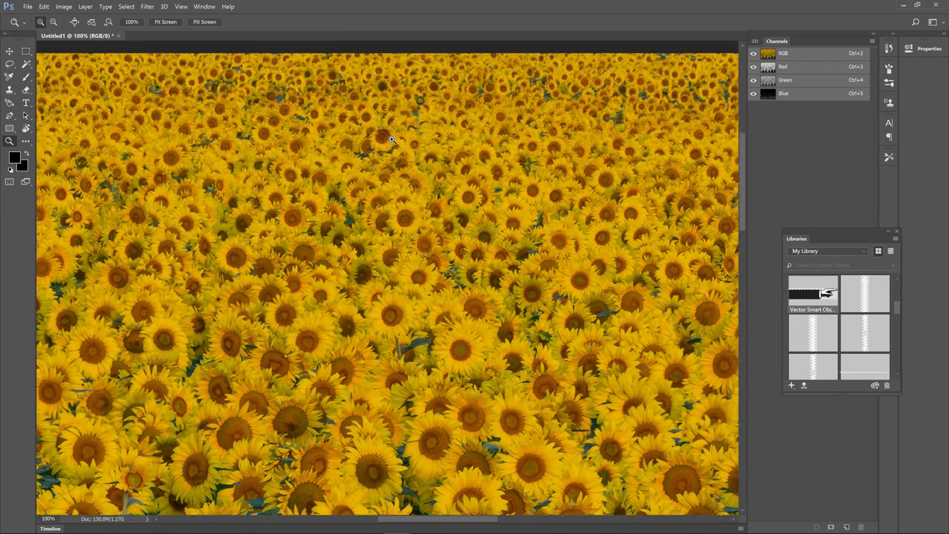
scroll(439, 144, "up", 3)
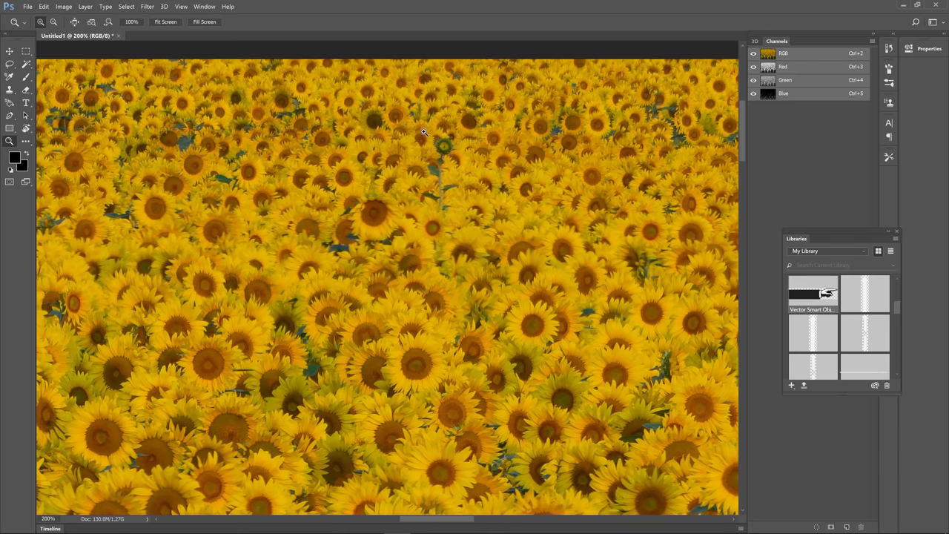
right_click(400, 122)
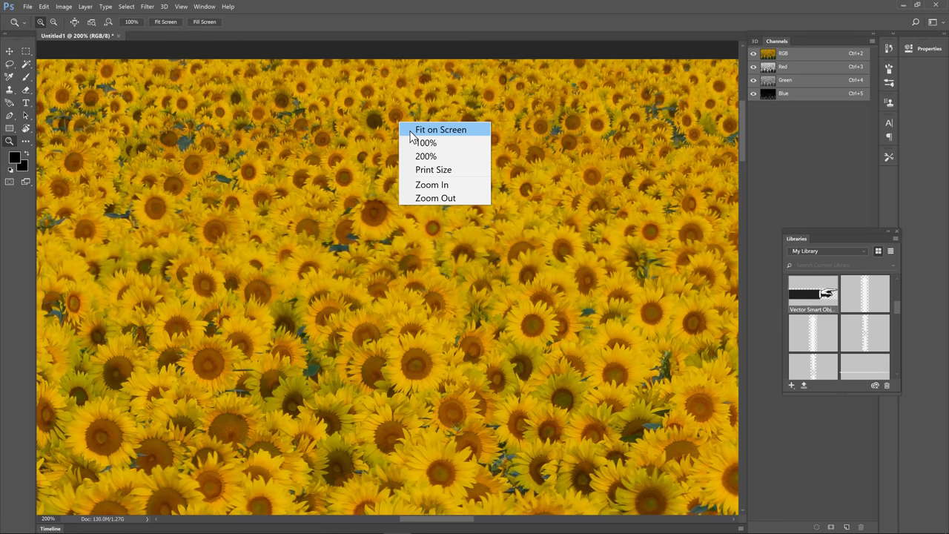
left_click(430, 130)
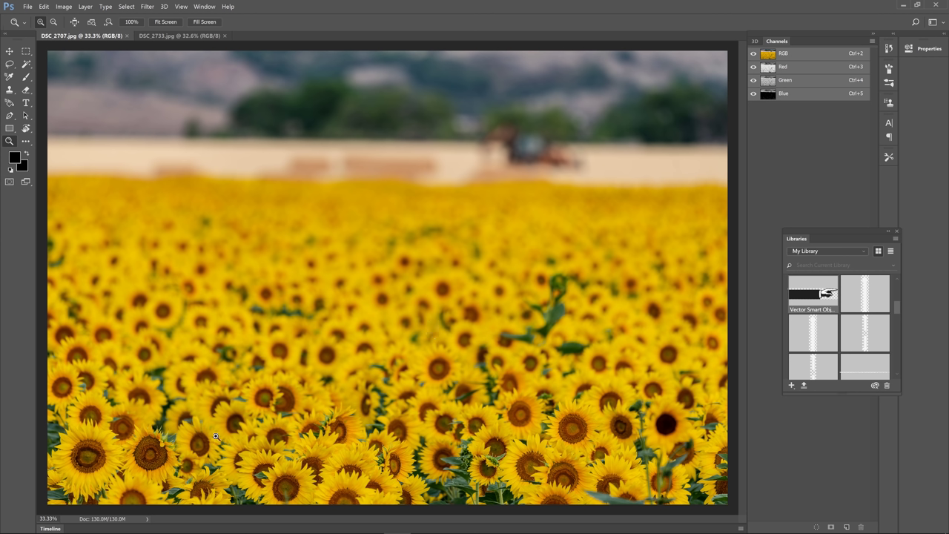
Switch to DSC_2733.jpg and examine the tractor and hay bales in the background at 200% zoom
left_click(172, 39)
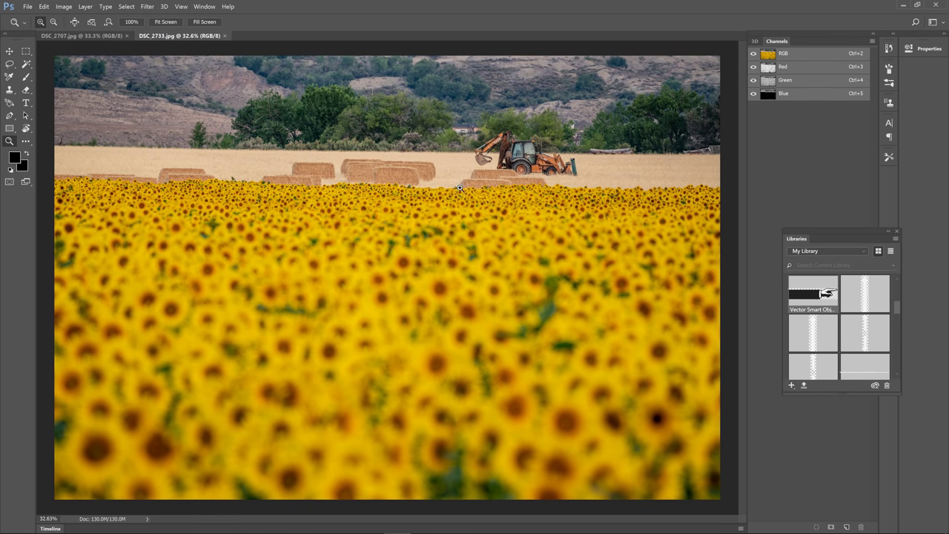
left_click(523, 161)
left_click(536, 158)
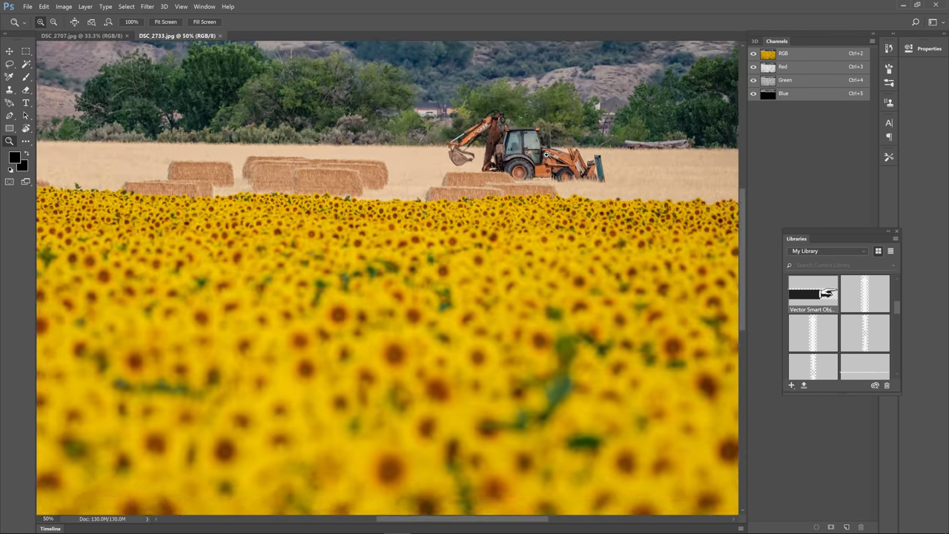
left_click(544, 154)
left_click(532, 154)
left_click(521, 154)
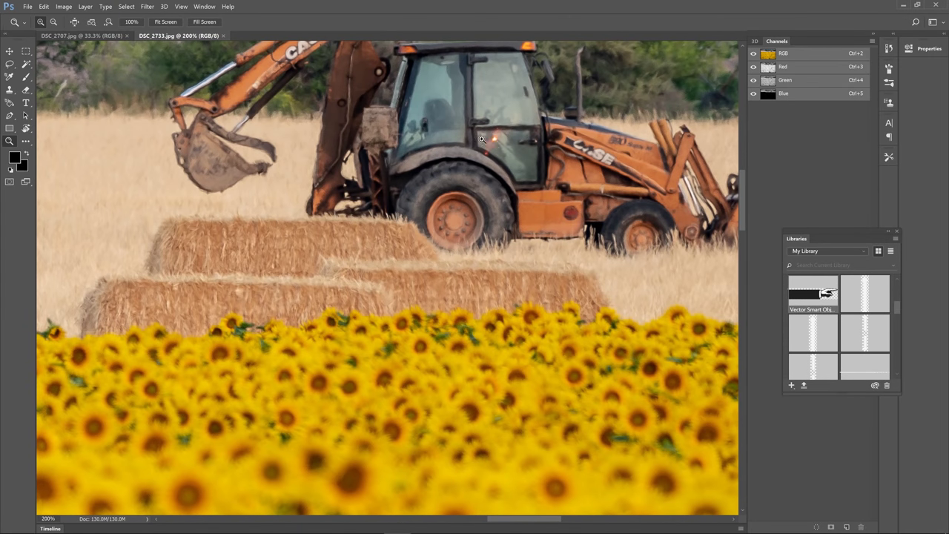
Fit DSC_2733.jpg on screen, and close both DSC_2733.jpg and DSC_2707.jpg
right_click(376, 235)
left_click(393, 240)
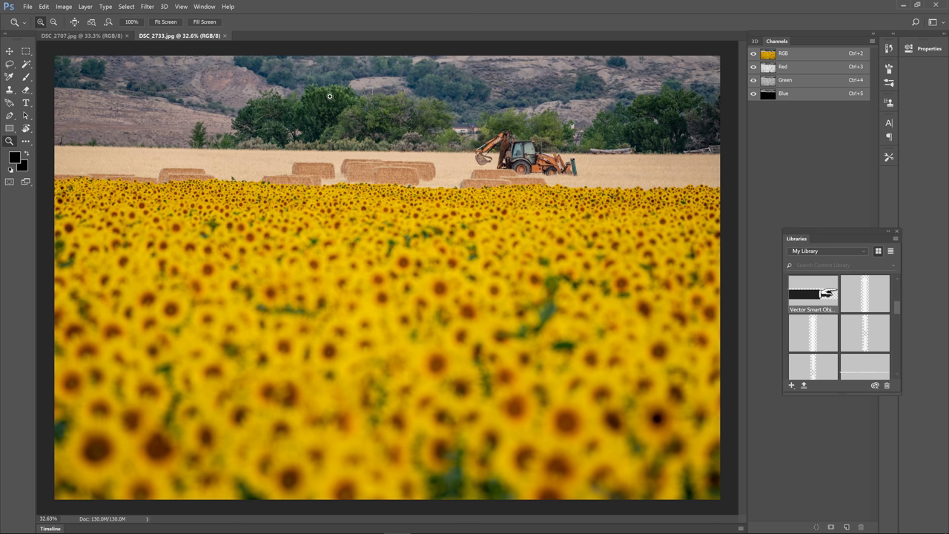
left_click(224, 36)
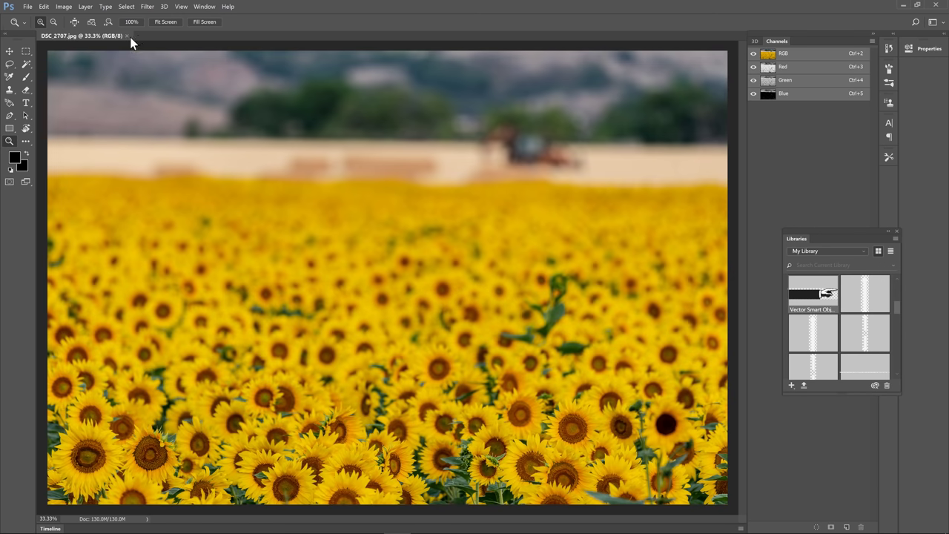
left_click(127, 35)
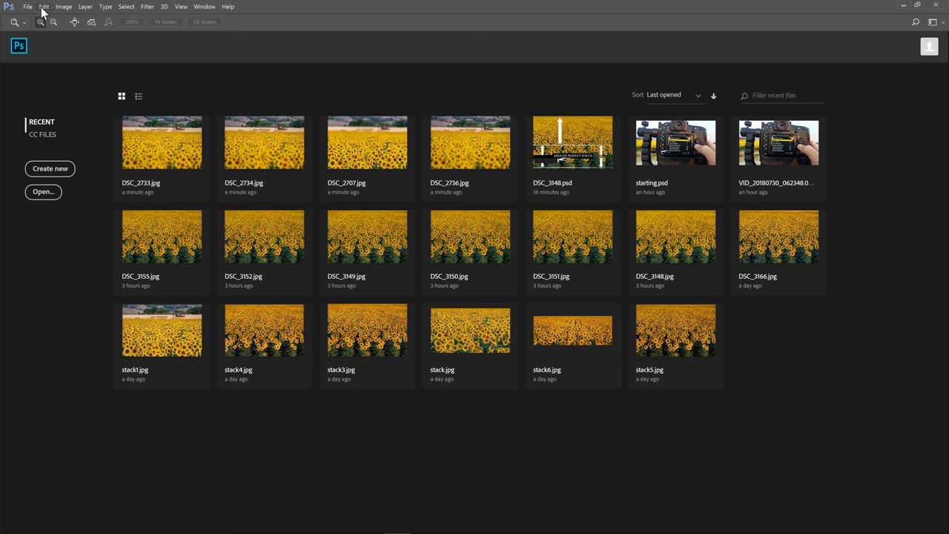
Load DSC_2707.jpg through DSC_2736.jpg from the stack1 folder into one layered document with Load Files into Stack, leaving automatic alignment off
left_click(27, 6)
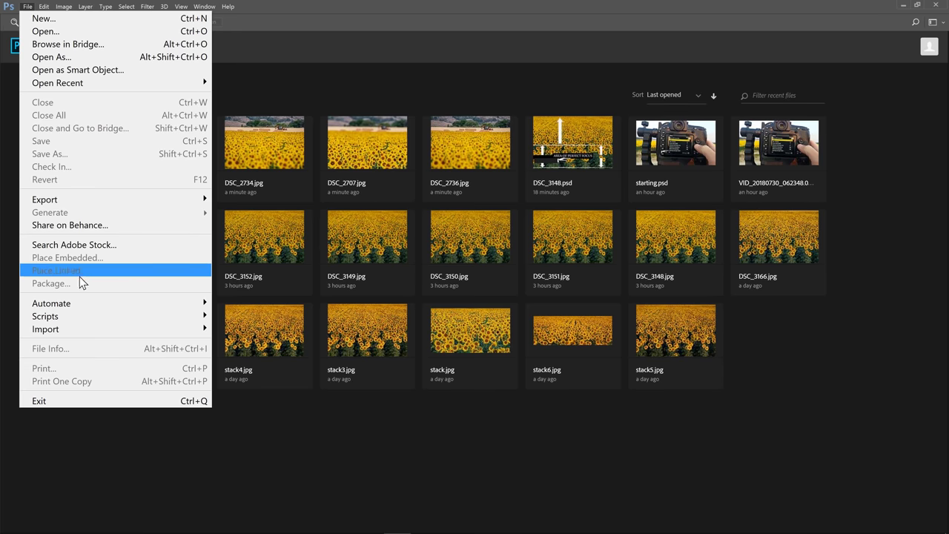
mouse_move(77, 317)
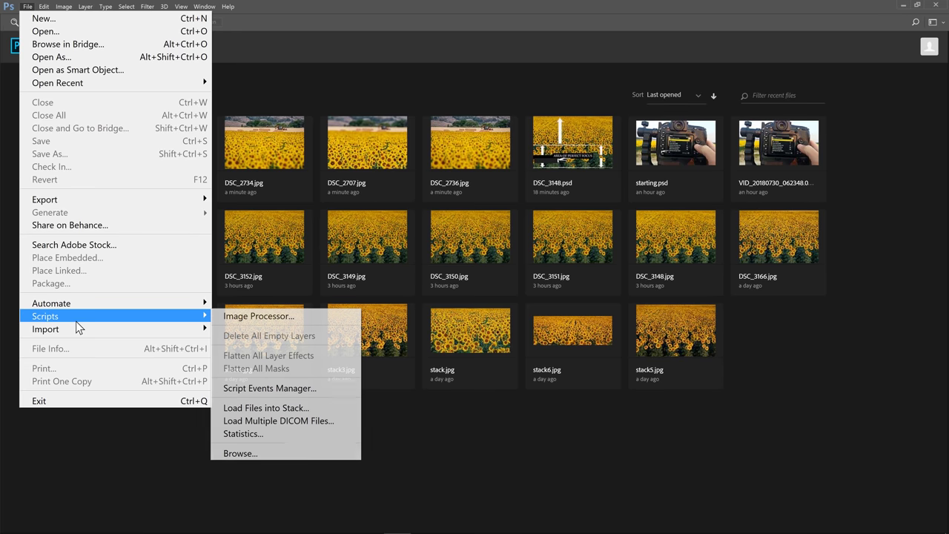
left_click(263, 408)
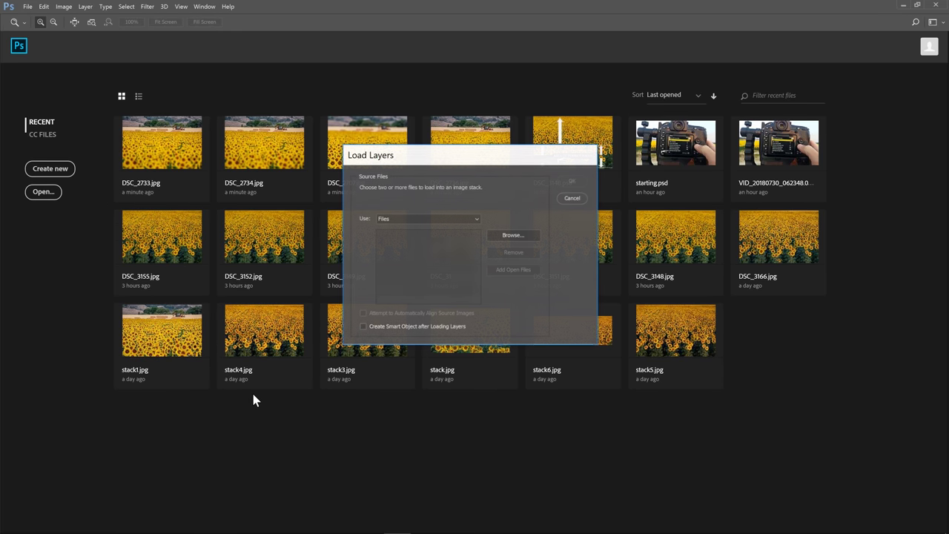
left_click(533, 237)
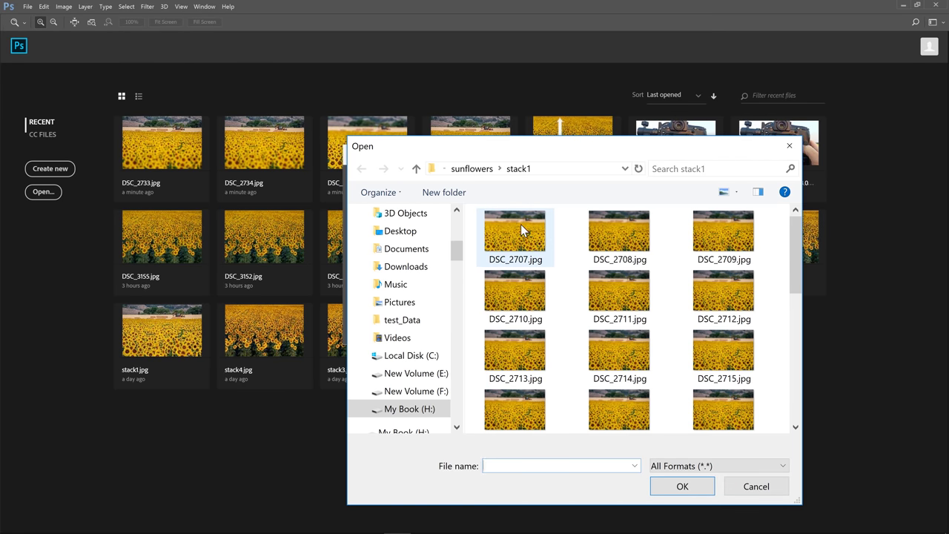
left_click(521, 224)
scroll(654, 289, "down", 5)
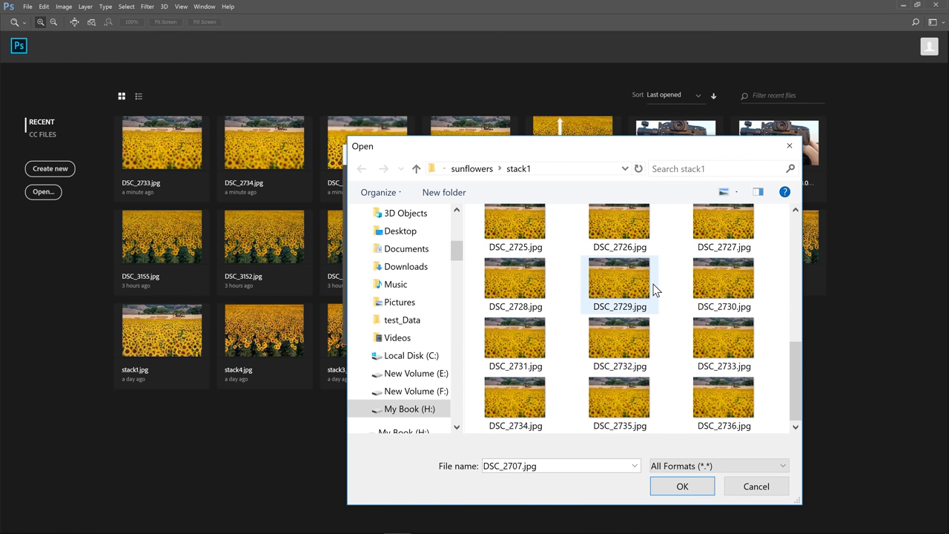
left_click(686, 486)
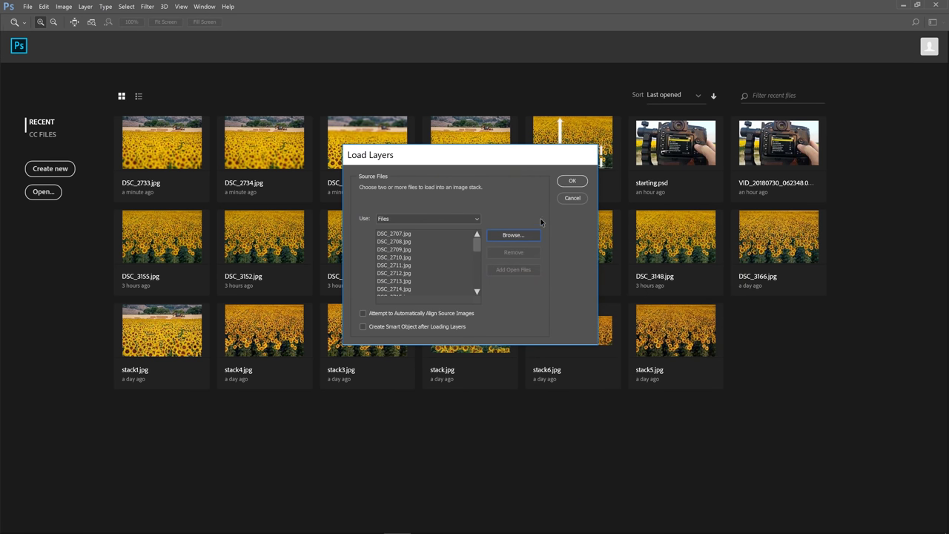
left_click(574, 182)
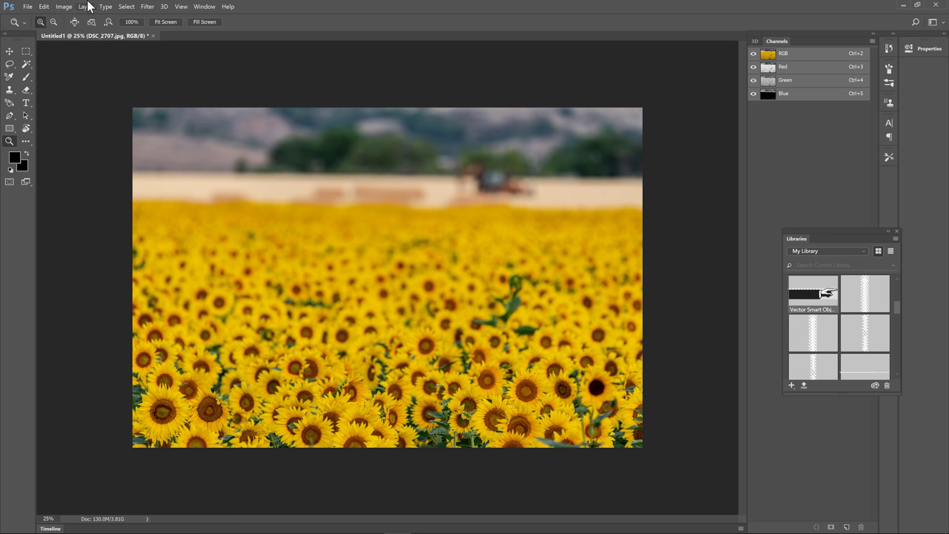
Show the Layers panel and auto-blend all layers, DSC_2707.jpg through DSC_2736.jpg, using Stack Images with Seamless Tones and Colors enabled
left_click(202, 6)
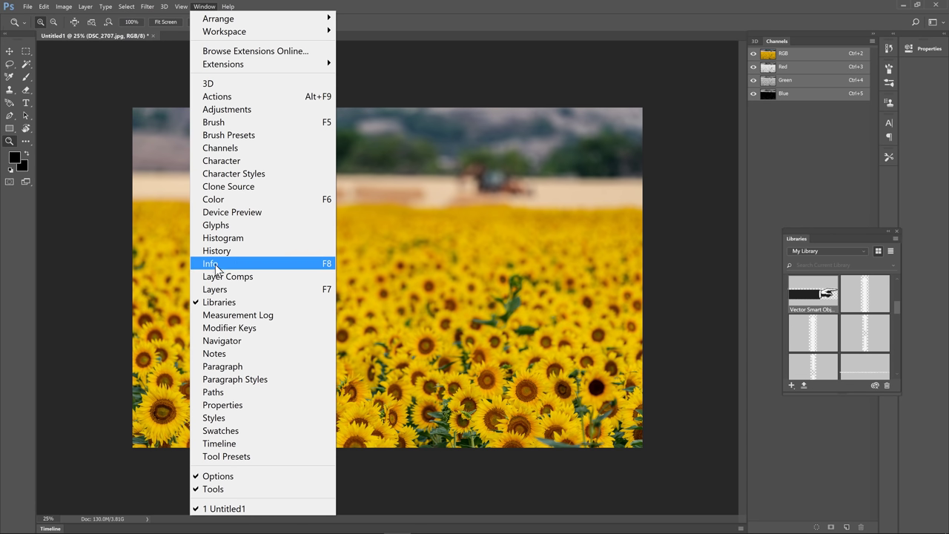
left_click(212, 290)
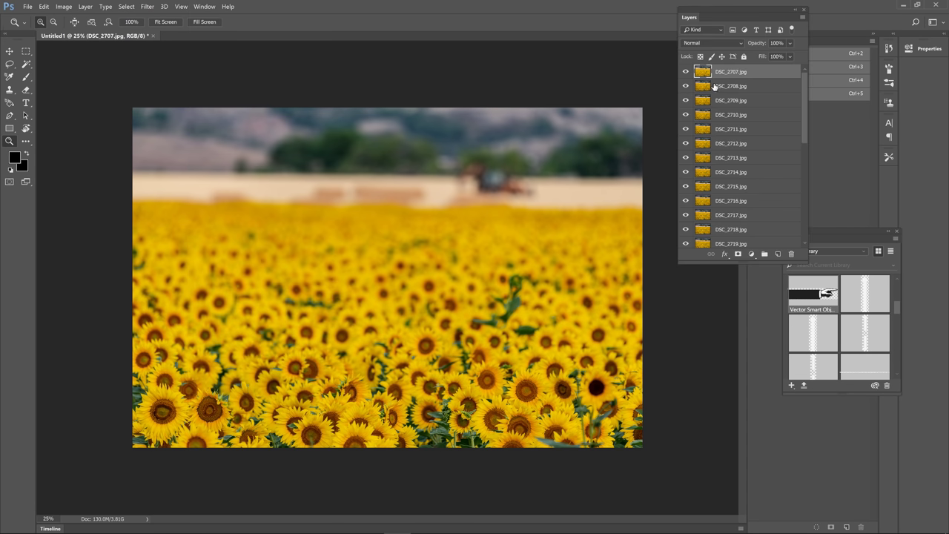
scroll(758, 147, "down", 2)
scroll(758, 147, "down", 6)
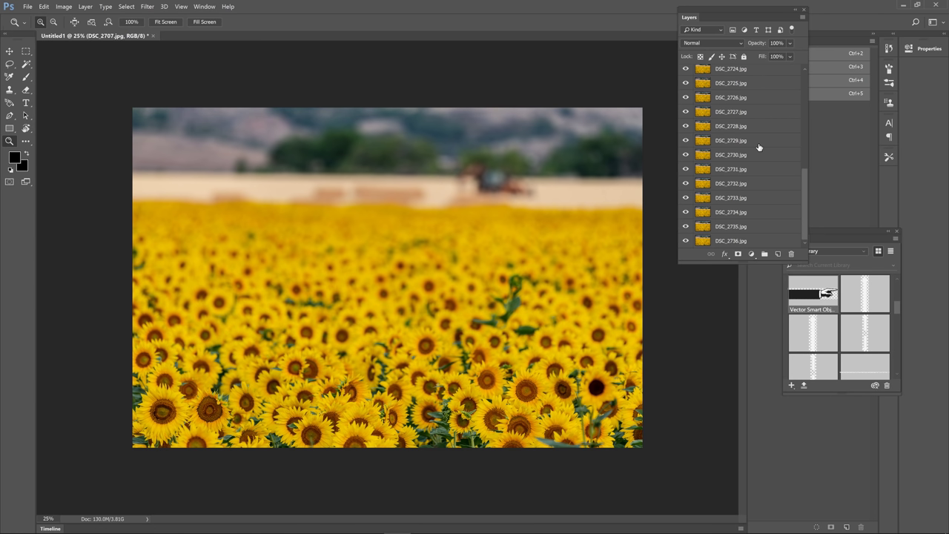
left_click(738, 241, "shift")
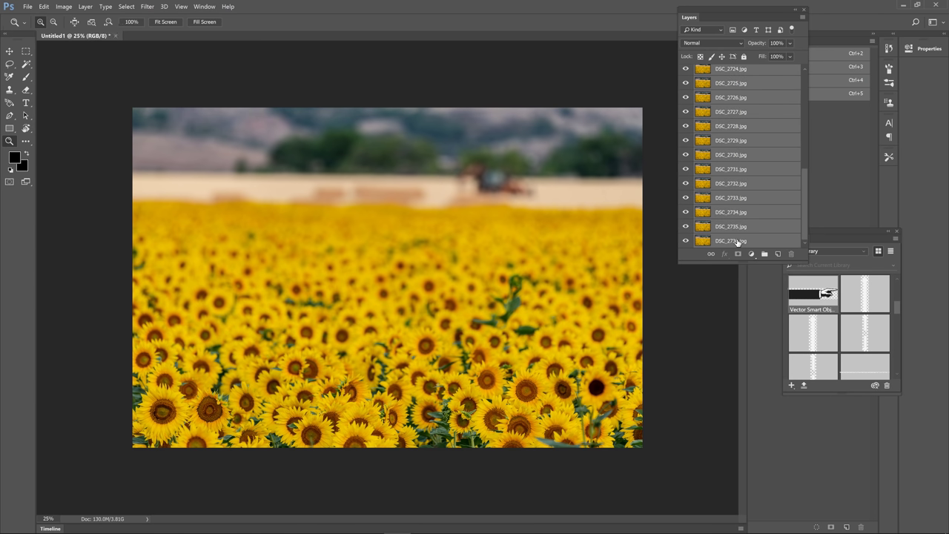
left_click(43, 7)
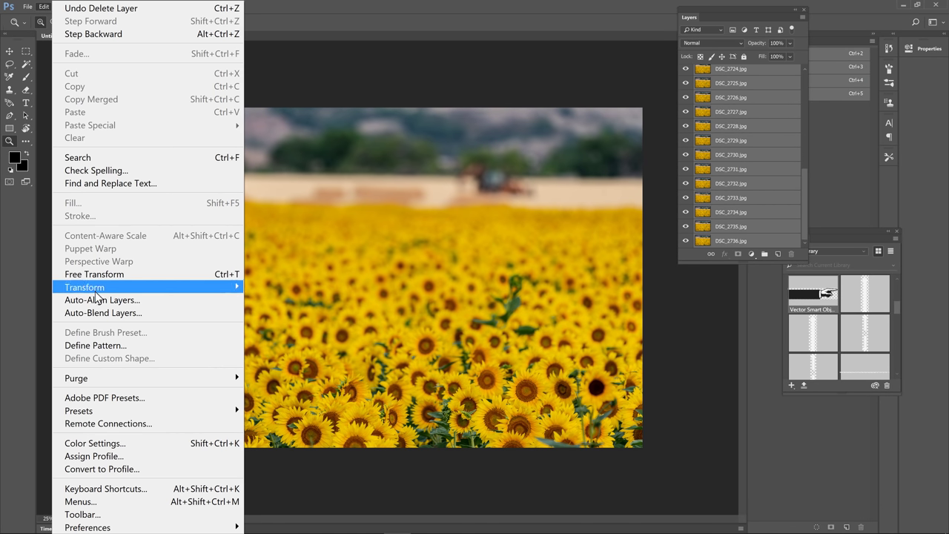
left_click(94, 313)
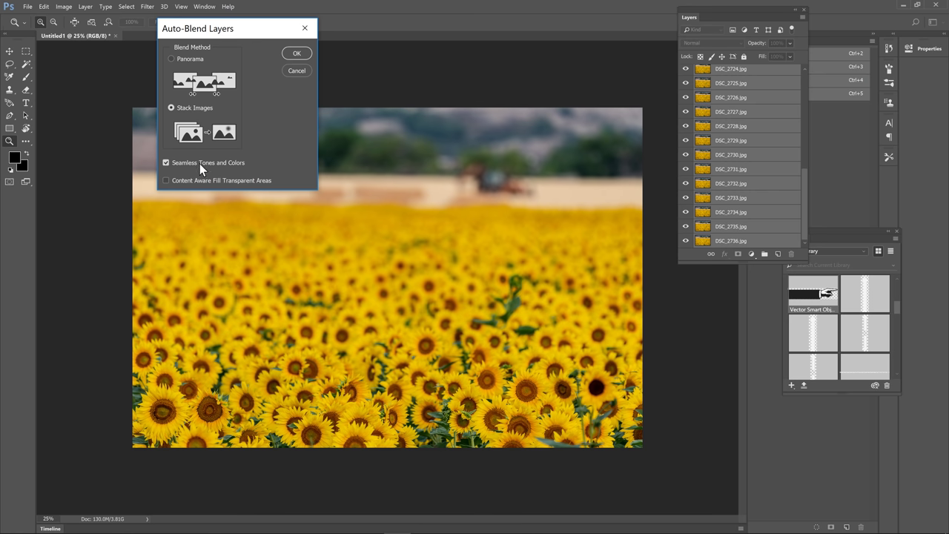
left_click(294, 52)
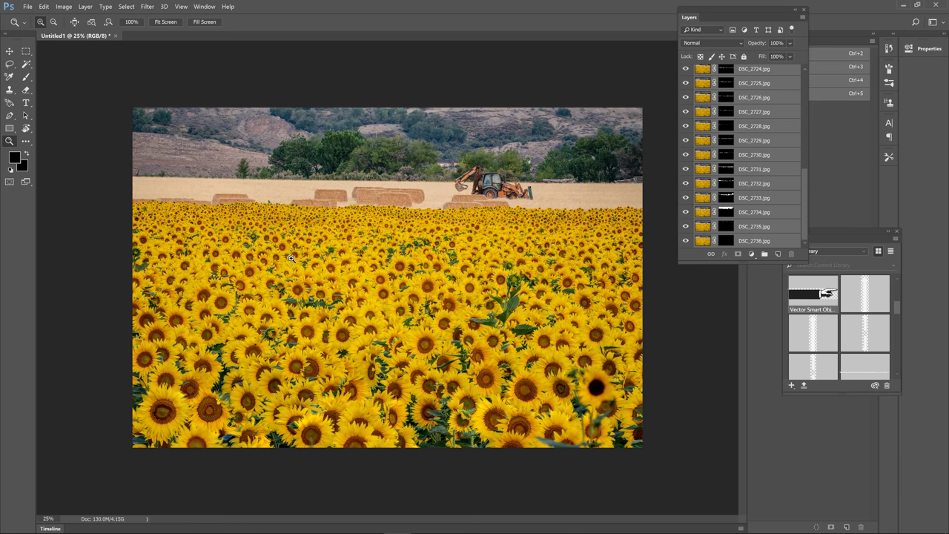
Enlarge the blended image to 50%, close the Layers and Libraries panels, and collapse the Channels panel to free up the canvas
left_click(456, 382)
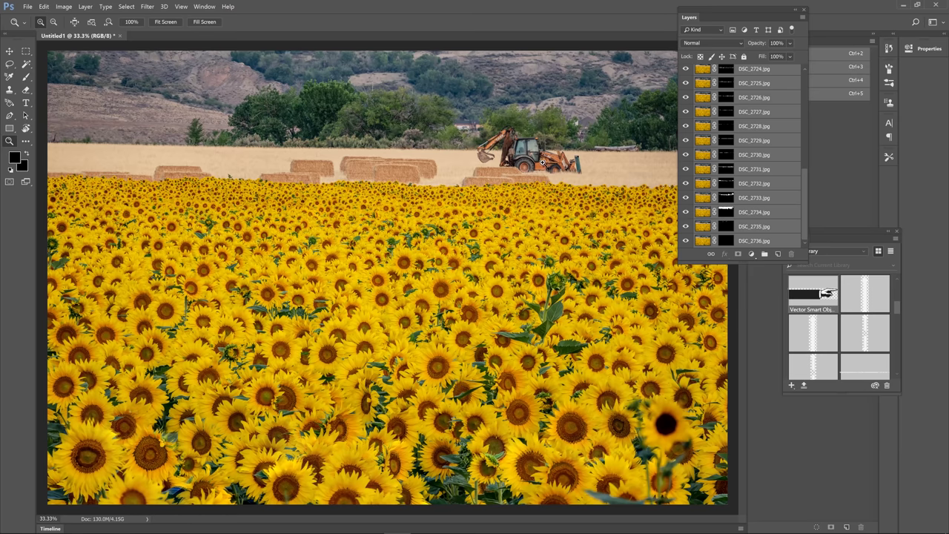
left_click(463, 323)
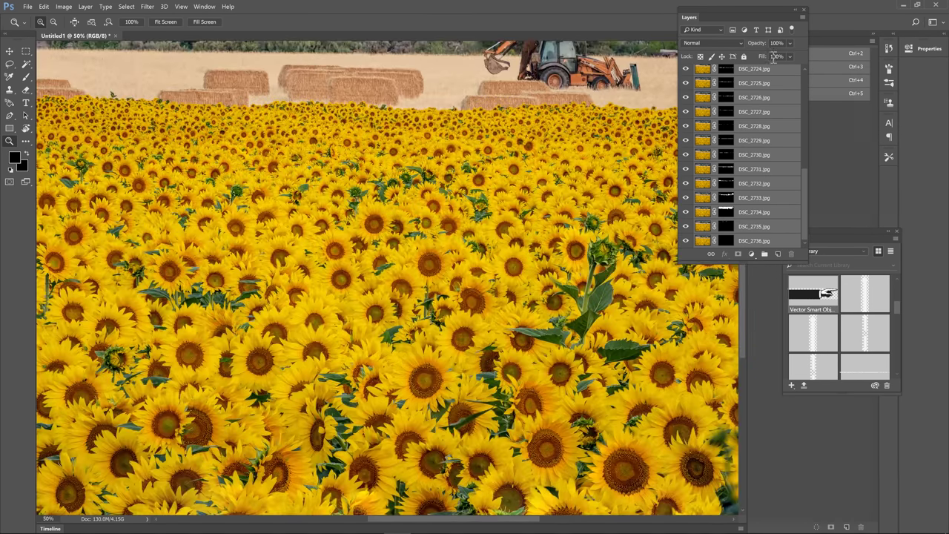
left_click(803, 10)
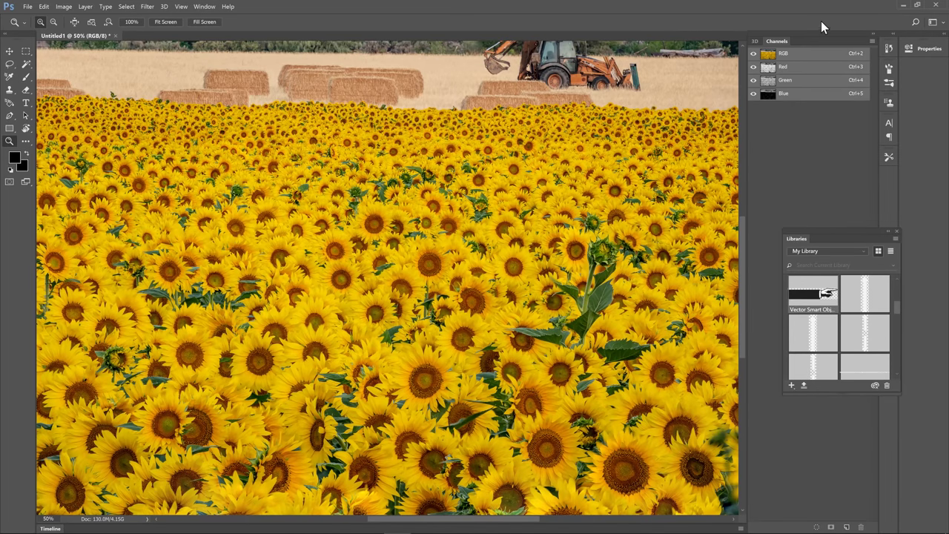
left_click(872, 34)
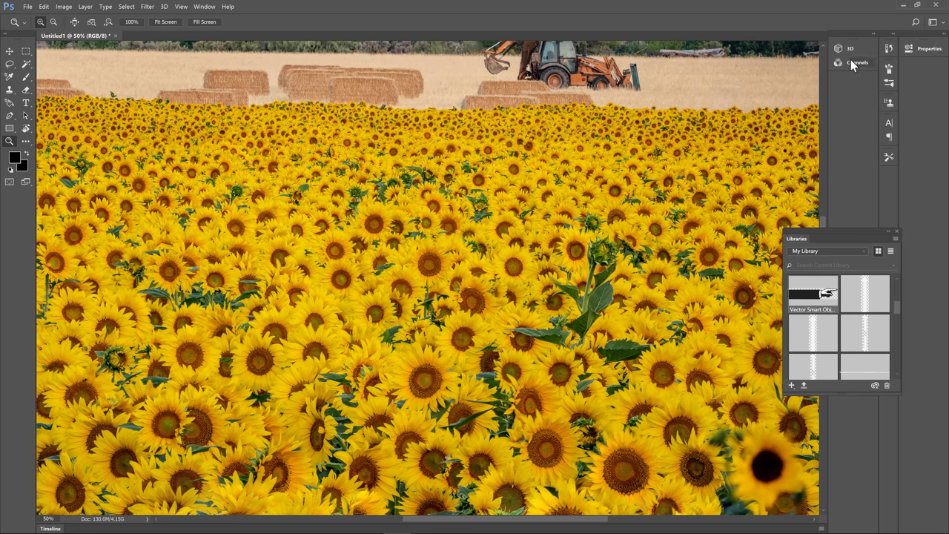
left_click(895, 231)
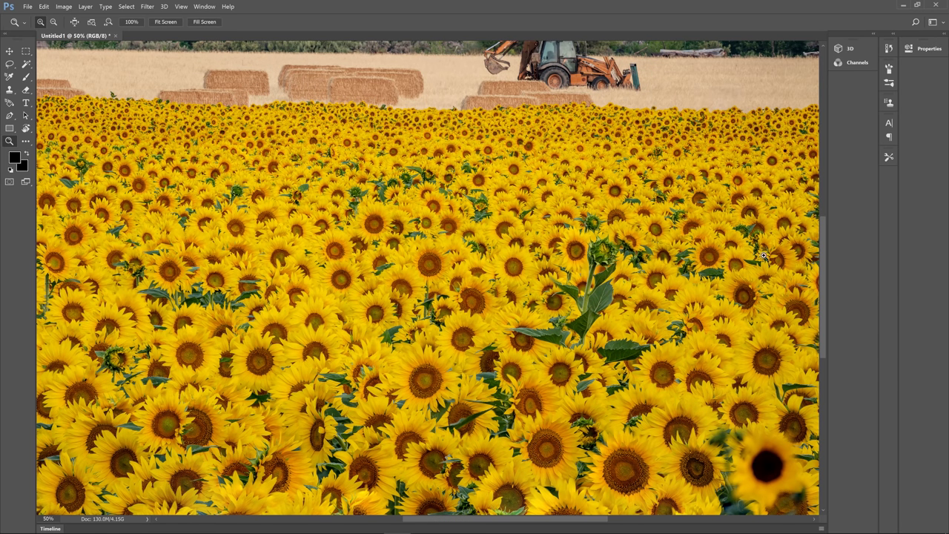
Examine the focus of the tractor, hay bales and far sunflower rows at 66.7% zoom, and fit the image on screen
left_click(469, 286)
scroll(466, 276, "up", 5)
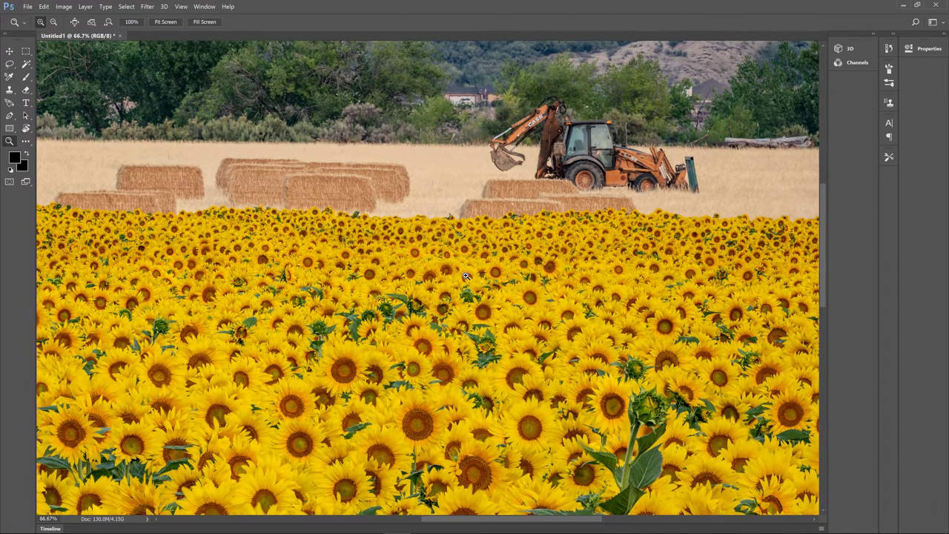
right_click(442, 232)
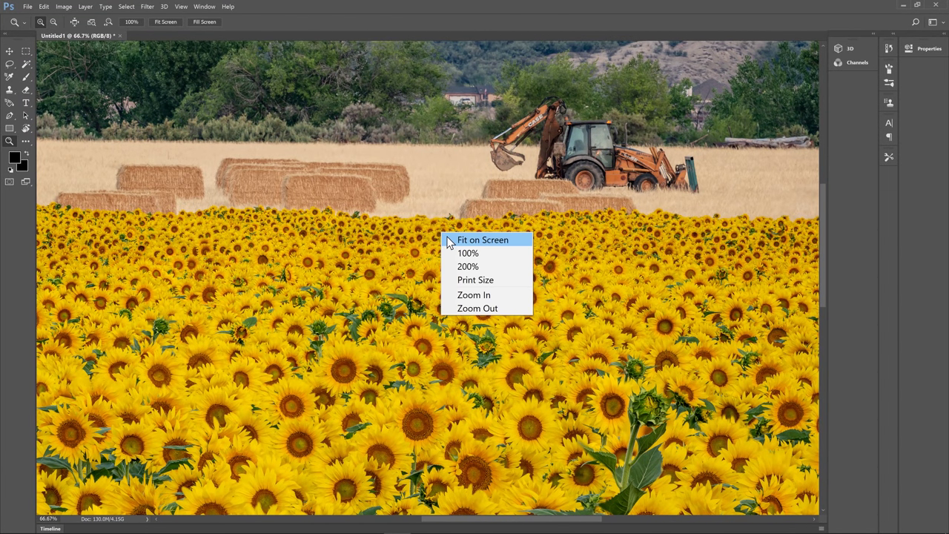
left_click(474, 239)
Examine the sharpness of the blended field from the middle sunflowers up to the hay bales at up to 100% zoom, and return to the full view
left_click(420, 391)
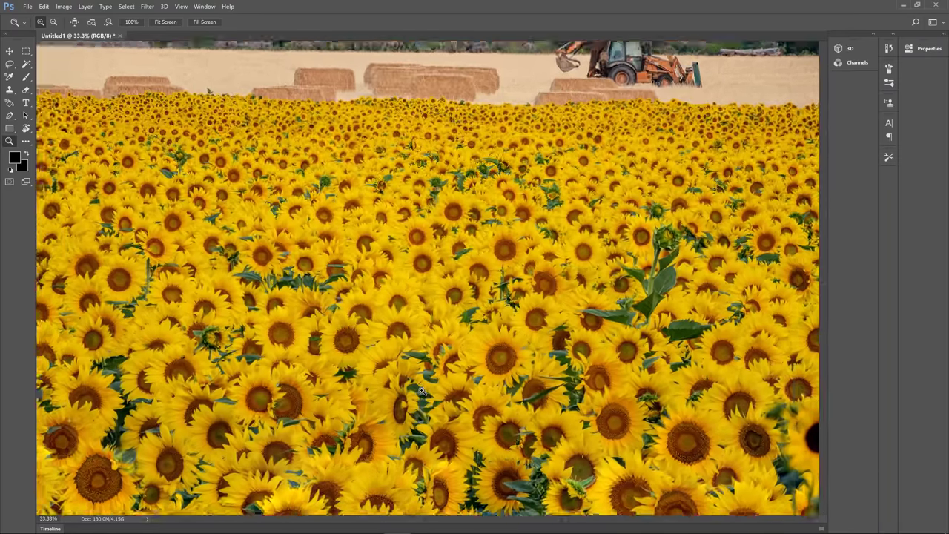
left_click_drag(421, 391, 427, 330)
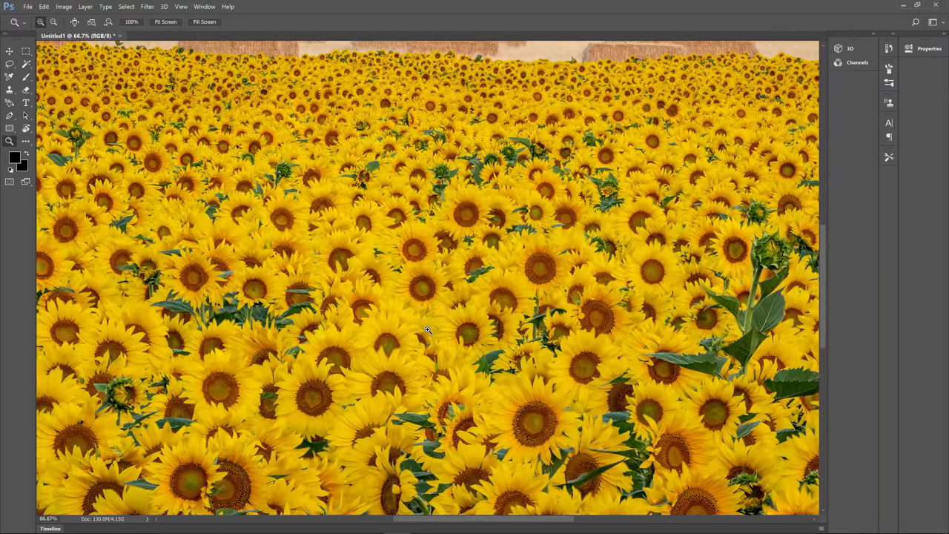
scroll(427, 319, "up", 3)
left_click(426, 279)
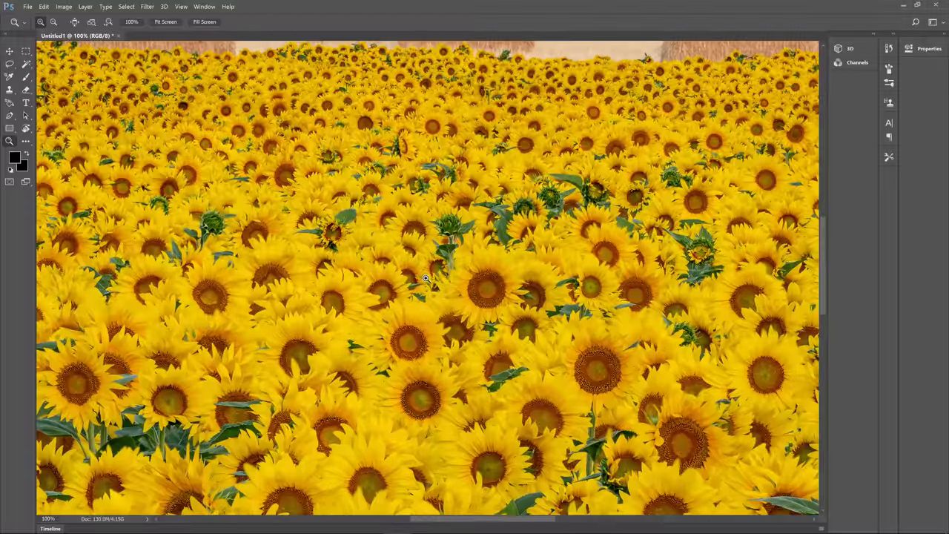
scroll(427, 279, "up", 2)
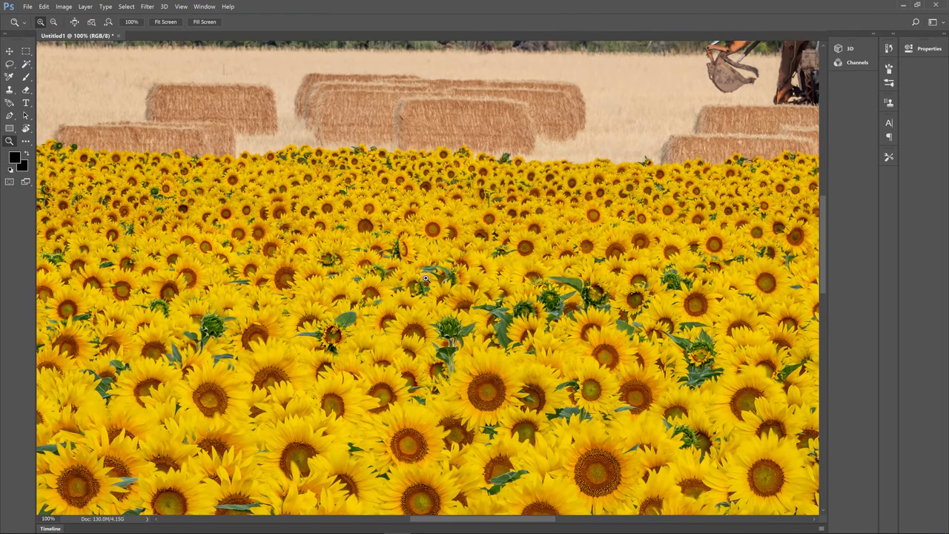
scroll(433, 210, "up", 2)
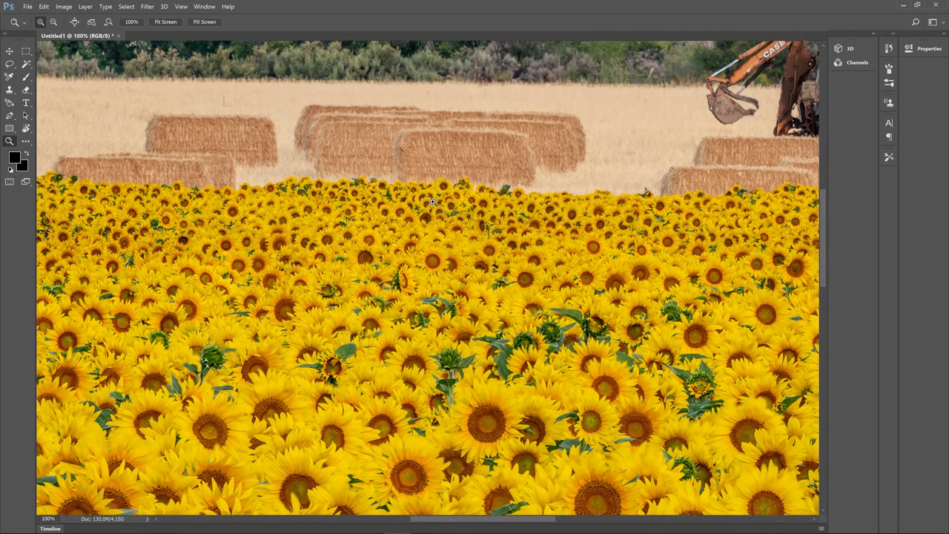
right_click(436, 207)
left_click(441, 208)
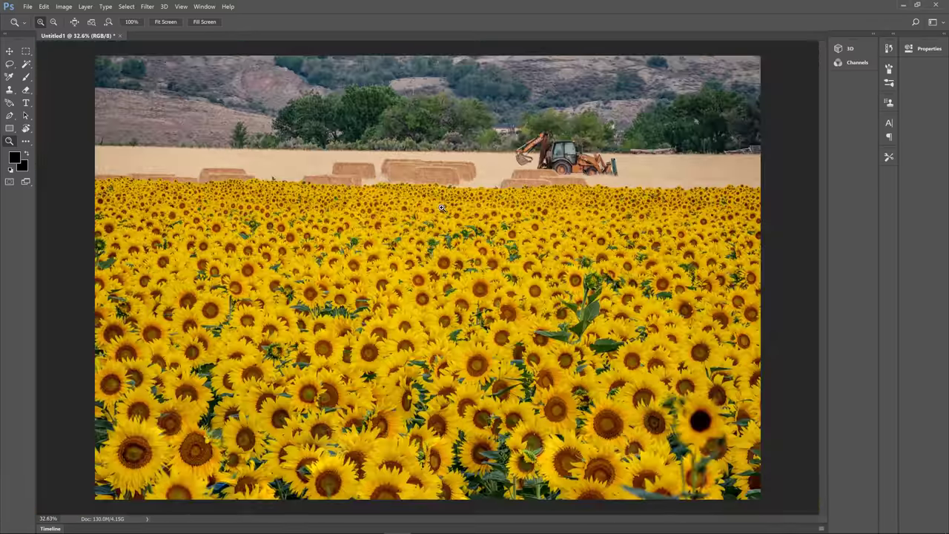